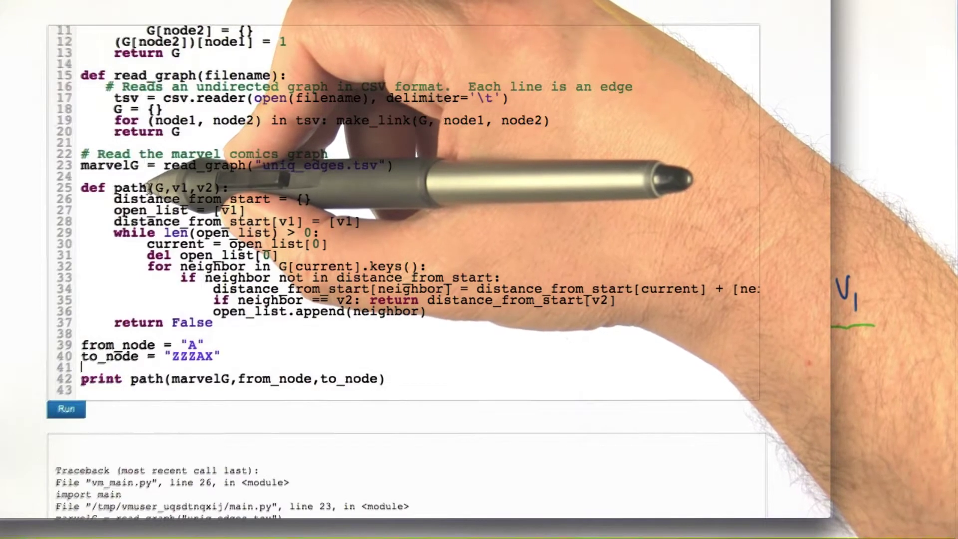
# Step: Rename path to centrality(G, v) and start v's distance at 0
pyautogui.press('BackSpace')
pyautogui.press('BackSpace')
pyautogui.press('BackSpace')
pyautogui.write('centrality')
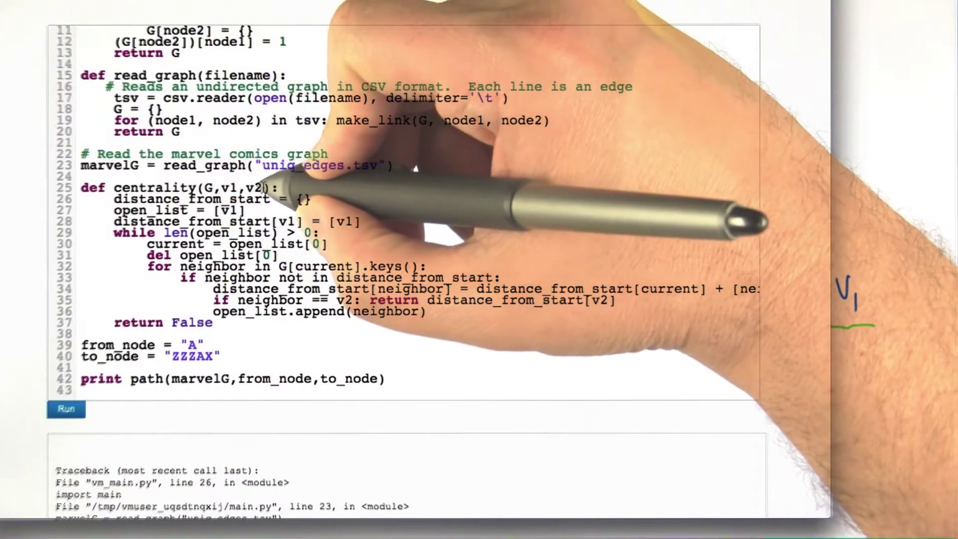
pyautogui.press('BackSpace')
pyautogui.press('BackSpace')
pyautogui.press('BackSpace')
pyautogui.press('Down')
pyautogui.press('Down')
pyautogui.press('Delete')
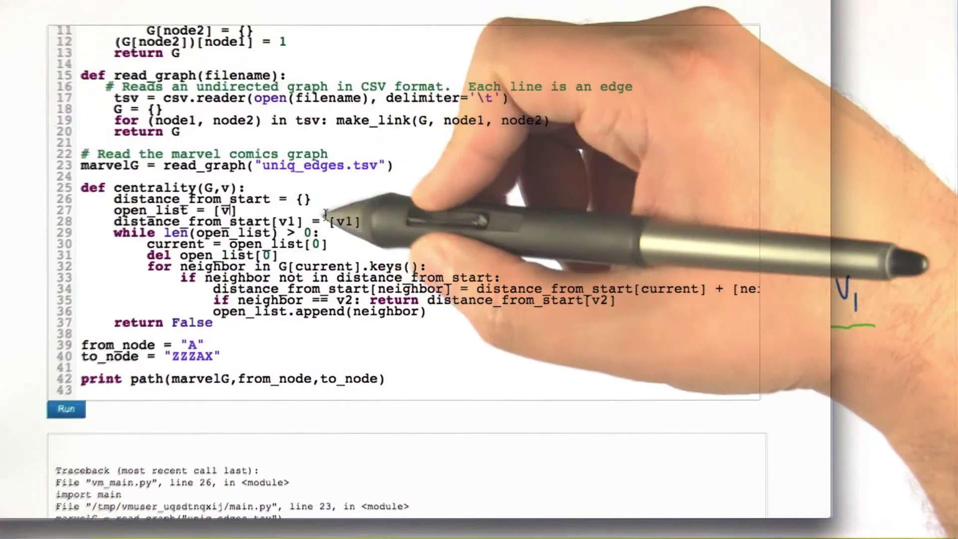
pyautogui.press('Delete')
pyautogui.write('0')
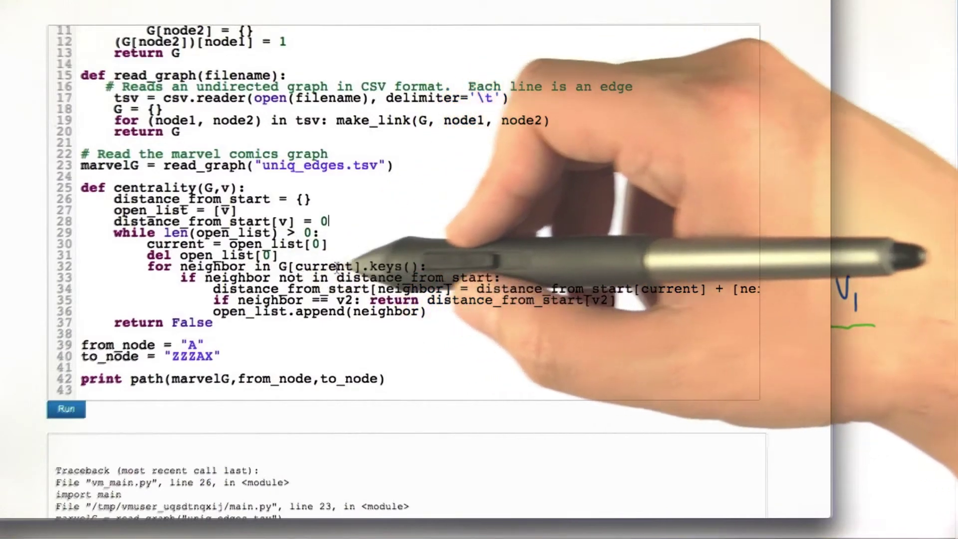
pyautogui.write('1')
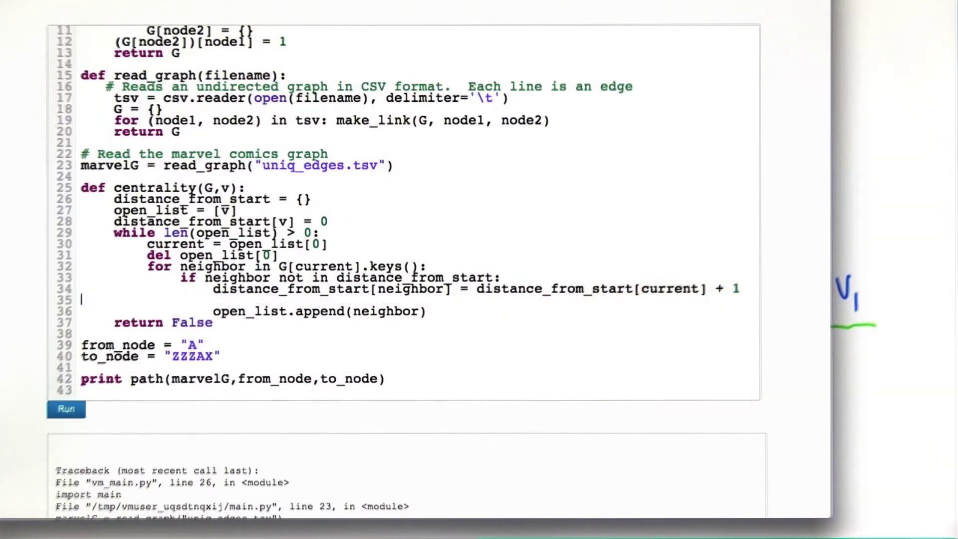
# Step: Remove the leftover blank line where the v2 early return used to be
pyautogui.press('BackSpace')
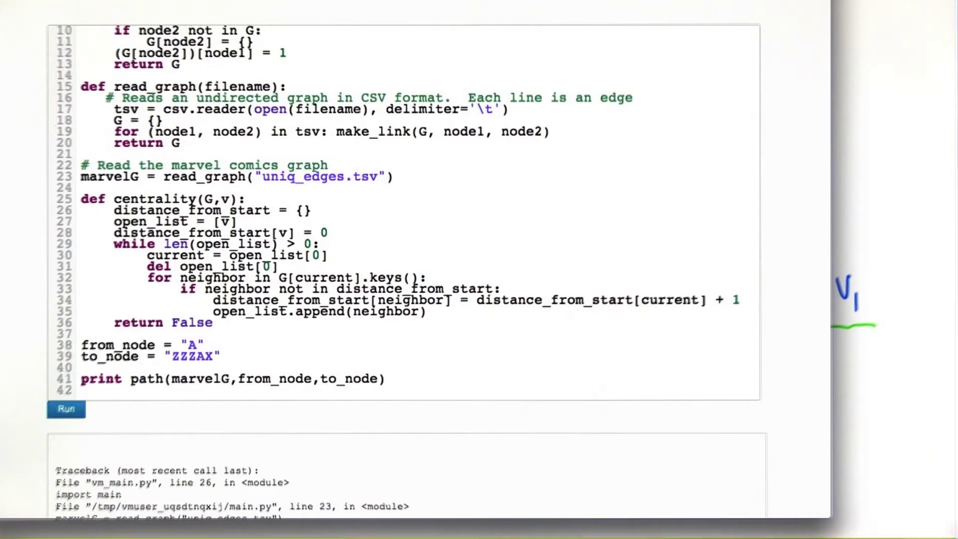